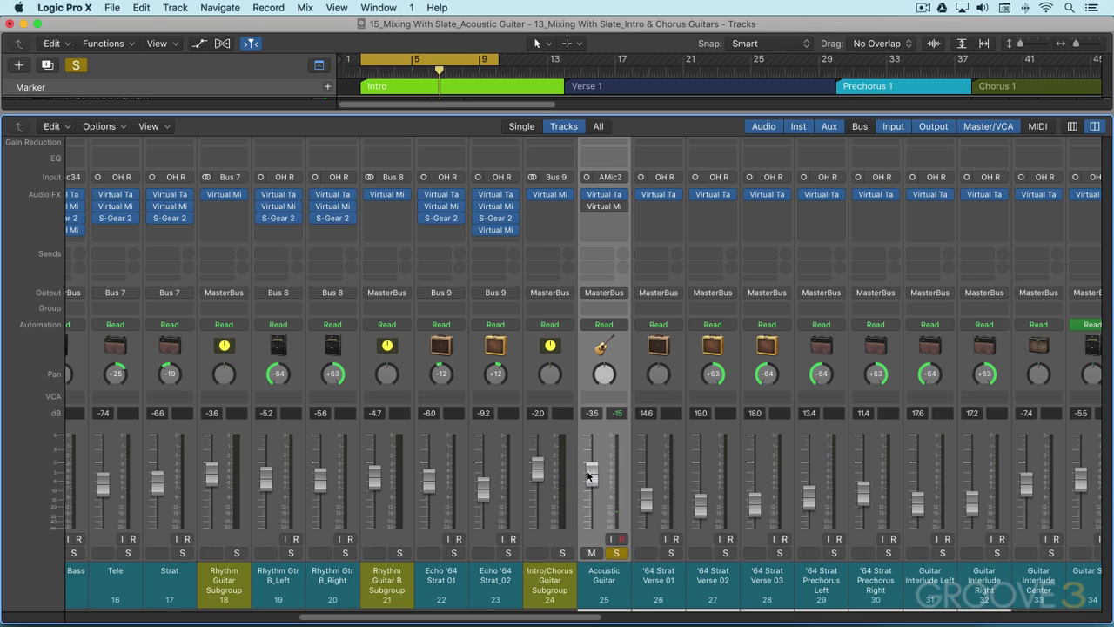
- Return playback to the song start and enable the bypassed Virtual Mix Rack on Acoustic Guitar
key("Return")
mouse_move(604, 207)
left_click(587, 207)
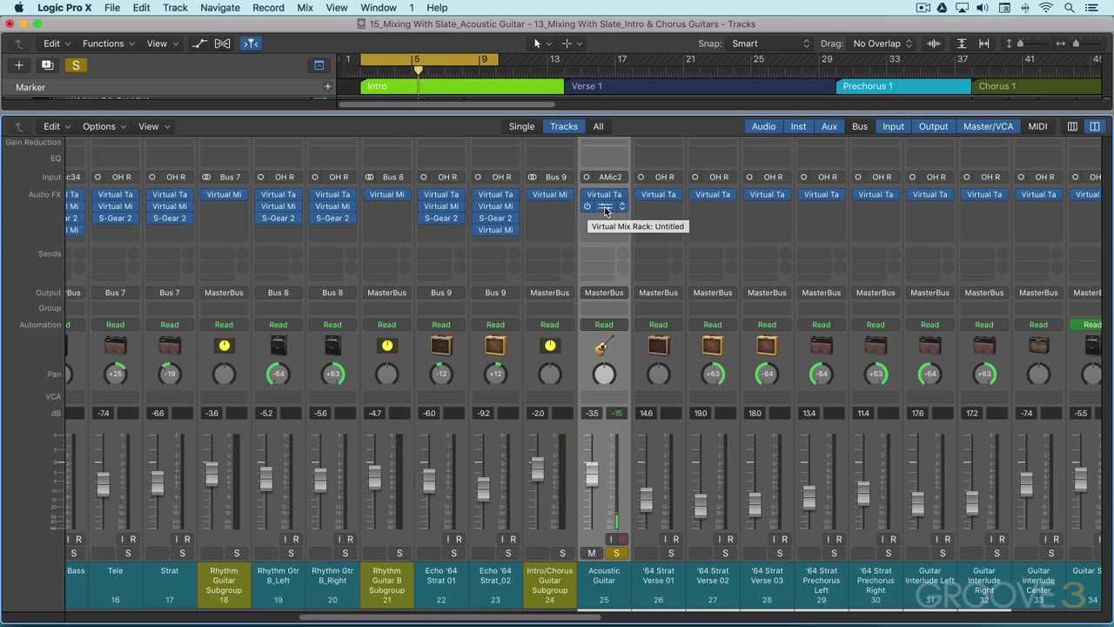
- Open the guitar's Virtual Mix Rack and bypass the FG-401, FG-76 and CS-EQ modules
left_click(605, 209)
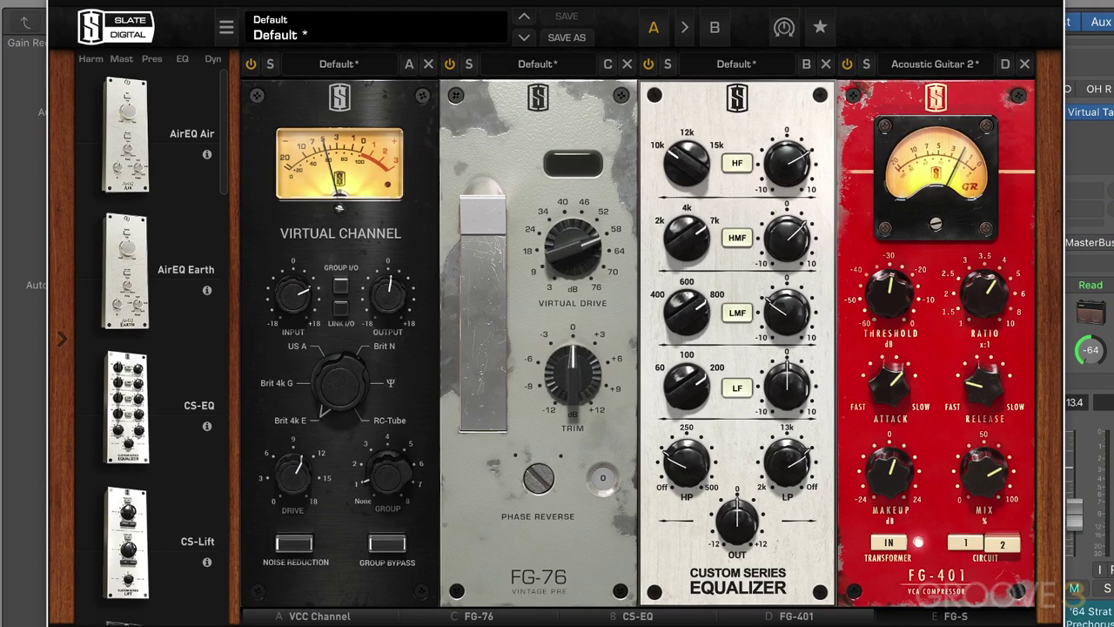
left_click(793, 617)
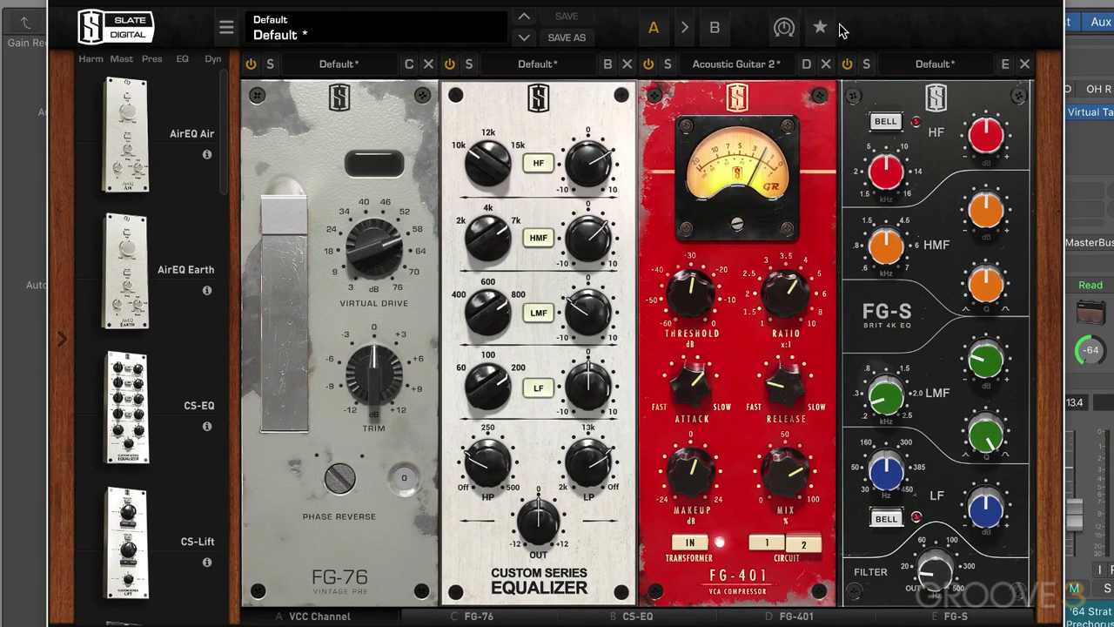
left_click(649, 65)
left_click(450, 65)
left_click(251, 64)
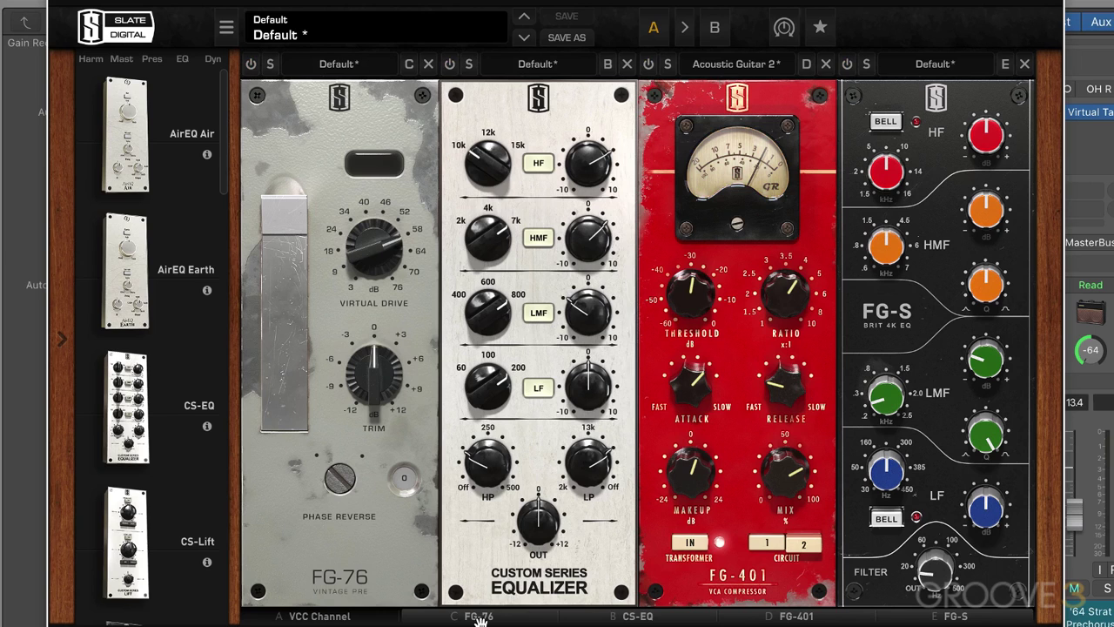
left_click_drag(410, 617, 386, 616)
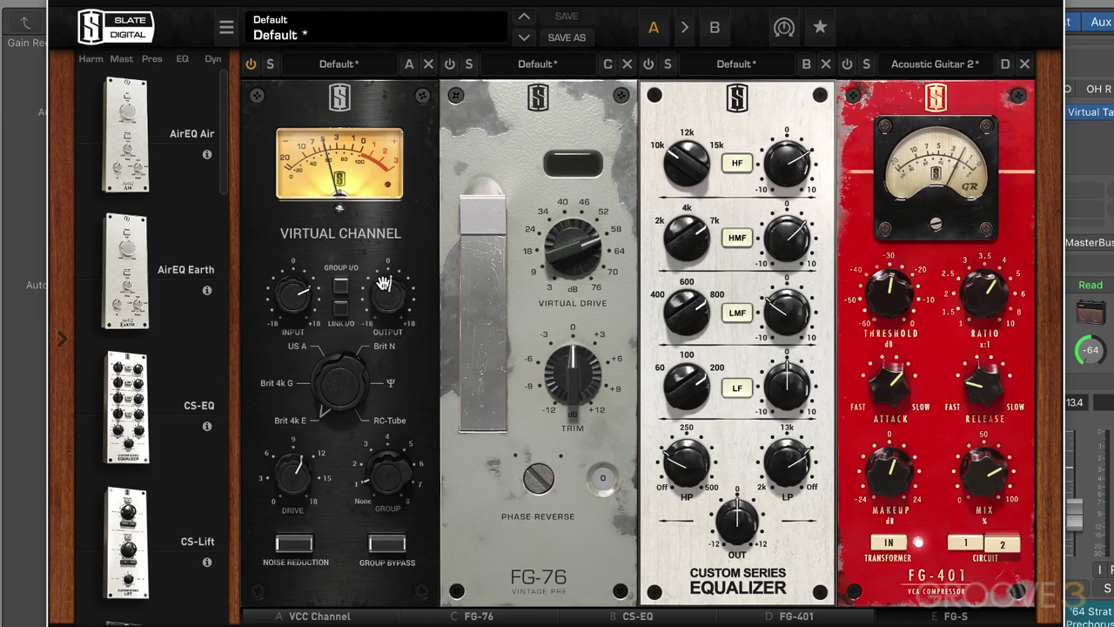
- Compare the Virtual Channel bypassed and re-enabled, then switch on the FG-76 preamp
left_click(250, 66)
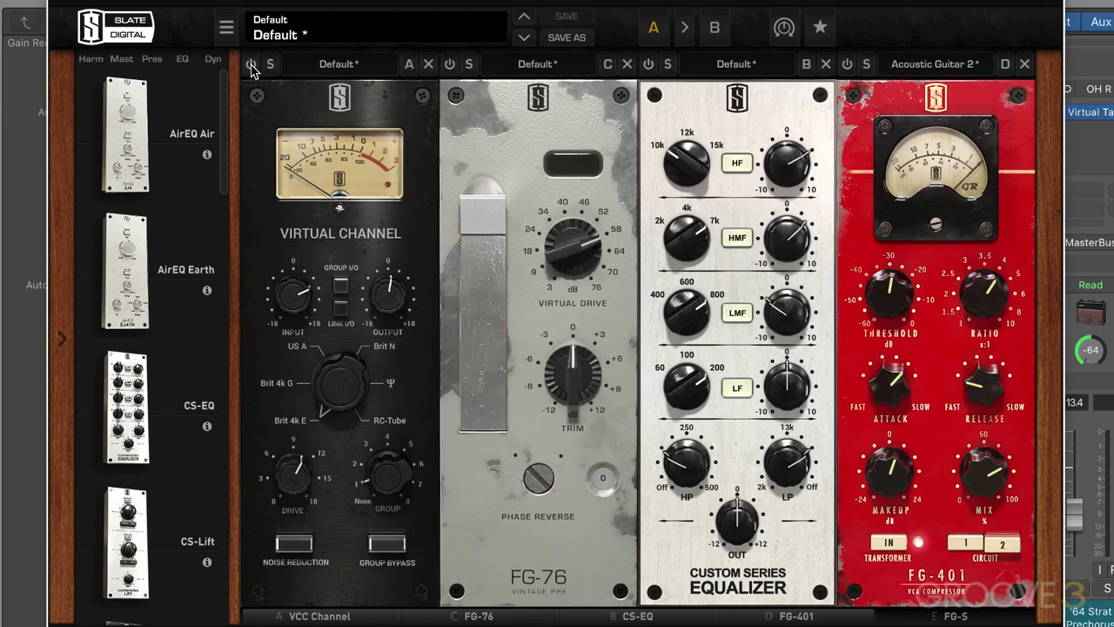
left_click(250, 66)
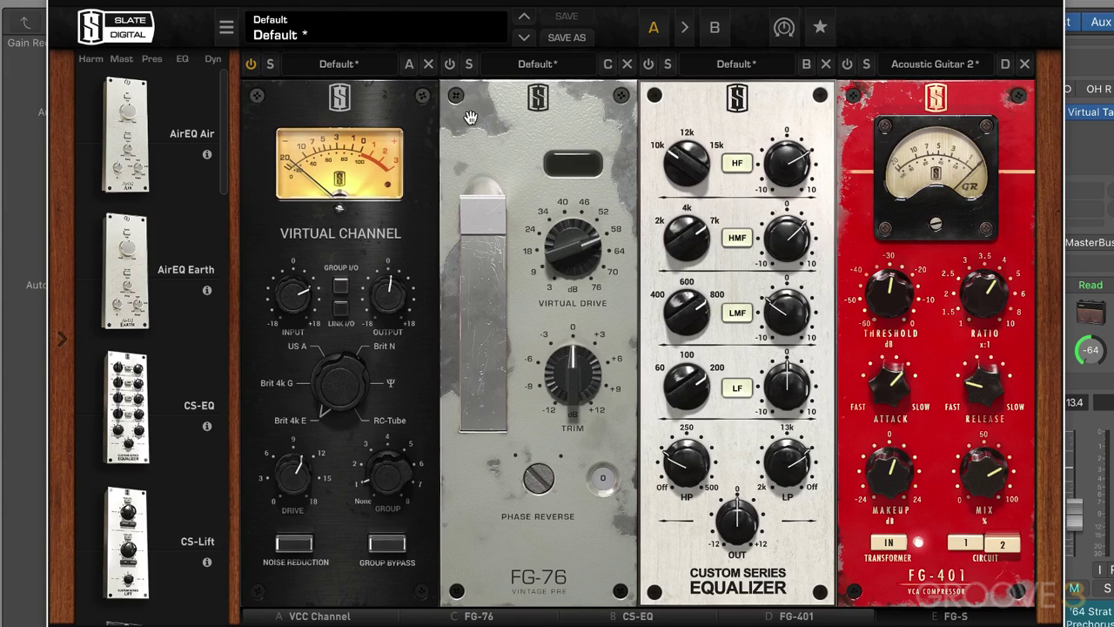
left_click(450, 65)
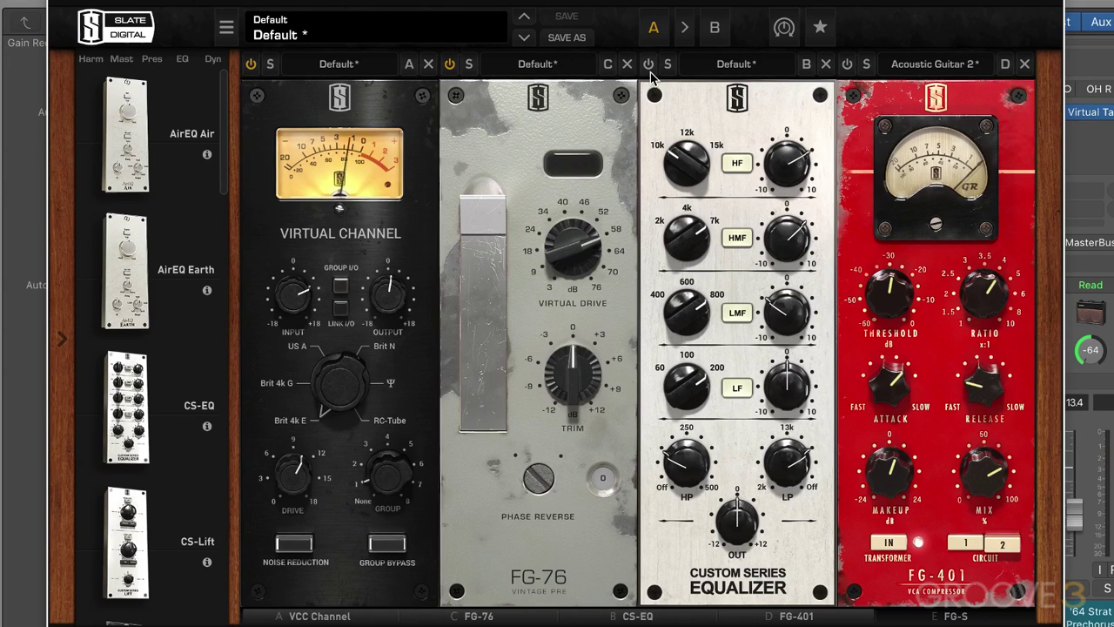
- Enable CS-EQ, compare it bypassed and back on, then switch on the FG-401 compressor
left_click(649, 65)
left_click(648, 65)
left_click(650, 66)
left_click(848, 65)
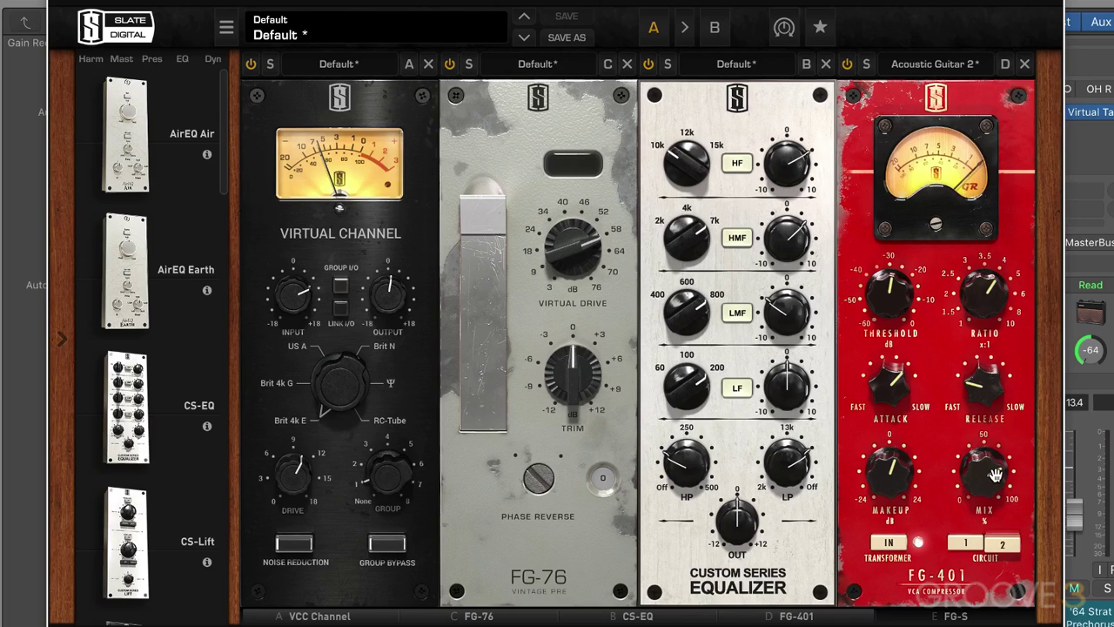
- Compare FG-401 bypassed and re-enabled, then scroll to the FG-S EQ and switch it on
left_click(847, 66)
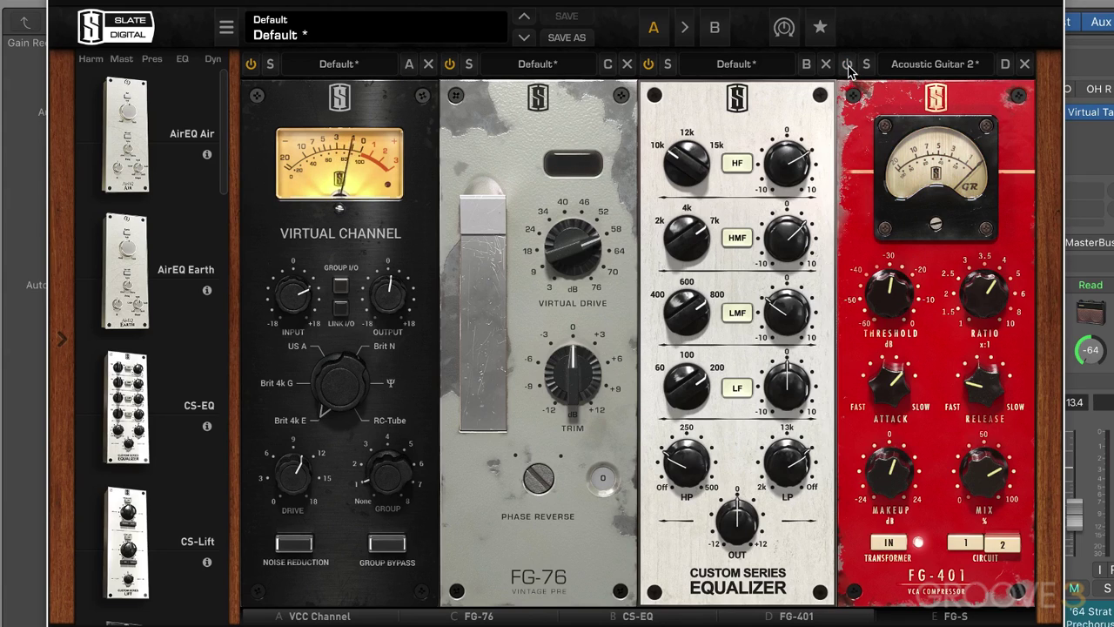
left_click(847, 64)
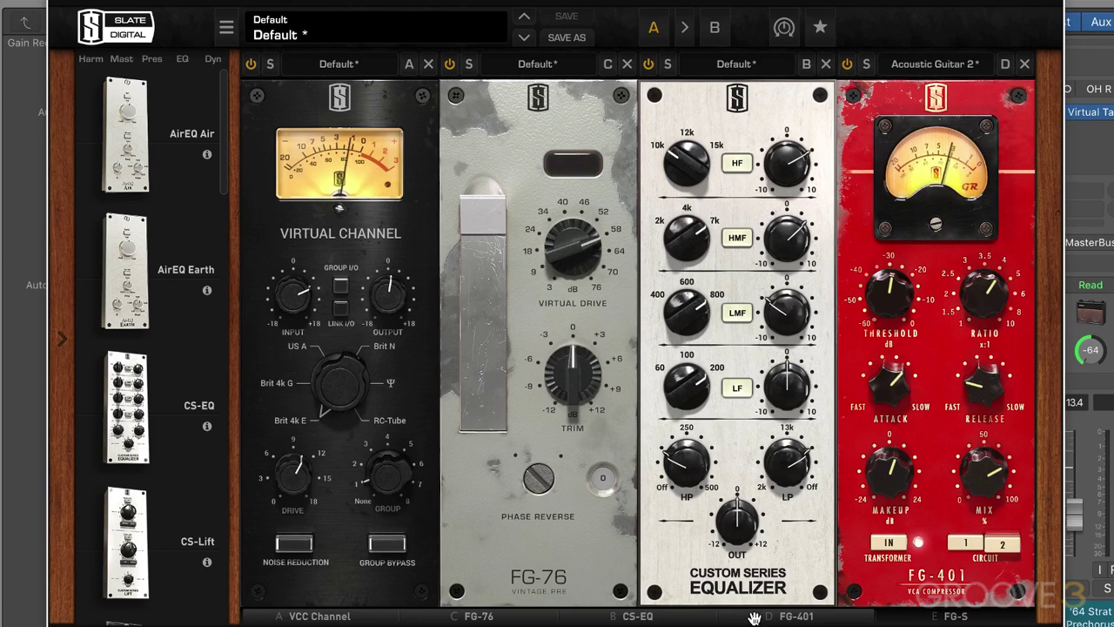
left_click(958, 620)
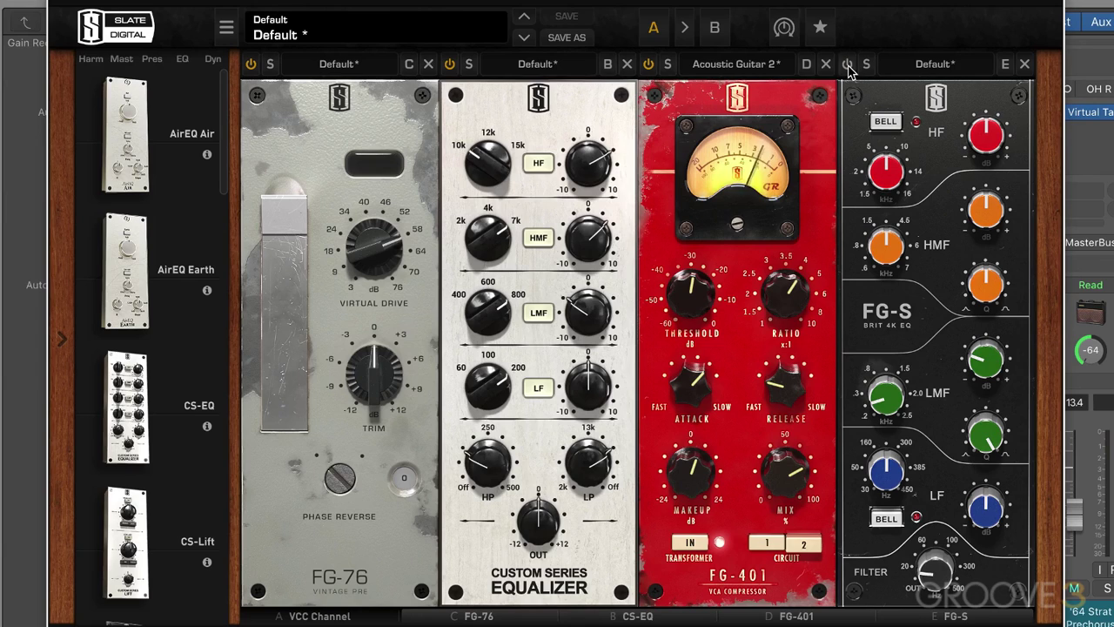
left_click(848, 64)
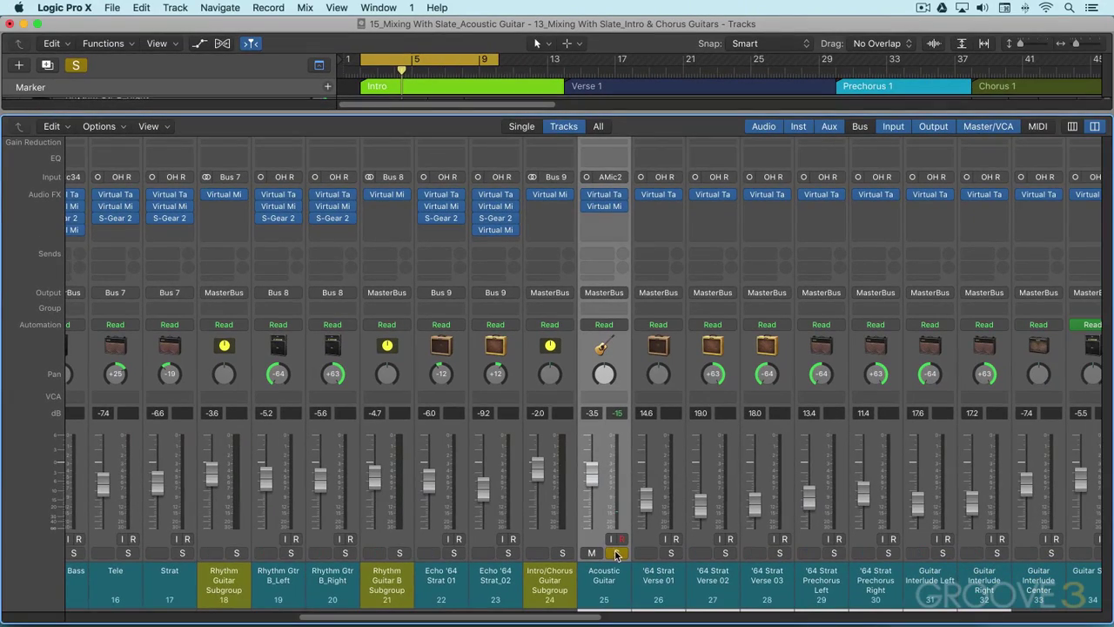
- Turn off the Solo button on the Acoustic Guitar channel strip so the full mix plays
left_click(616, 554)
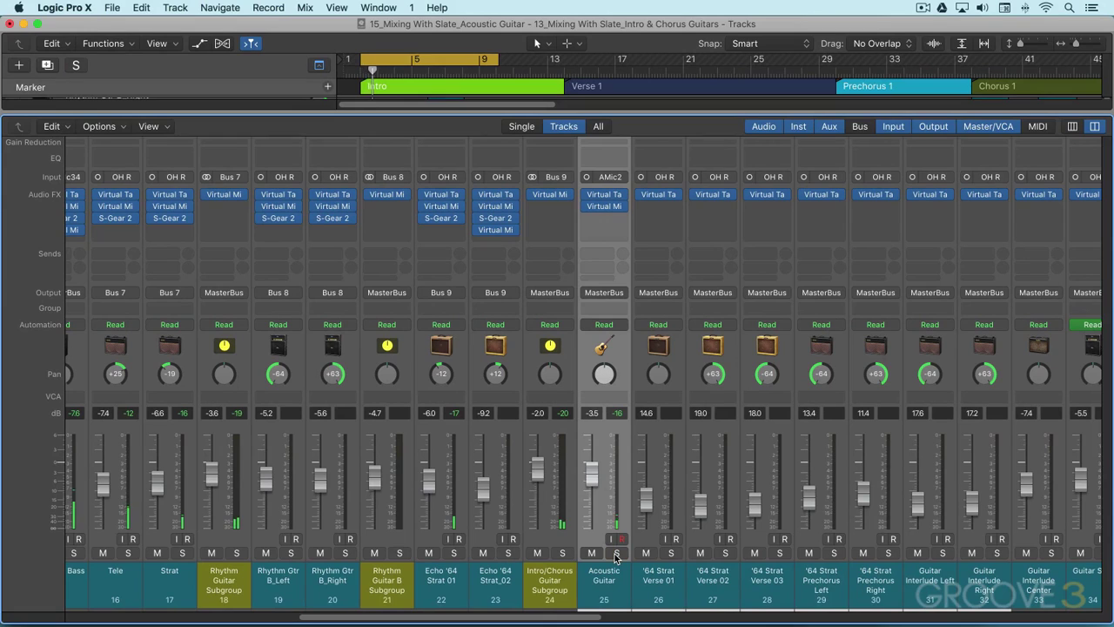